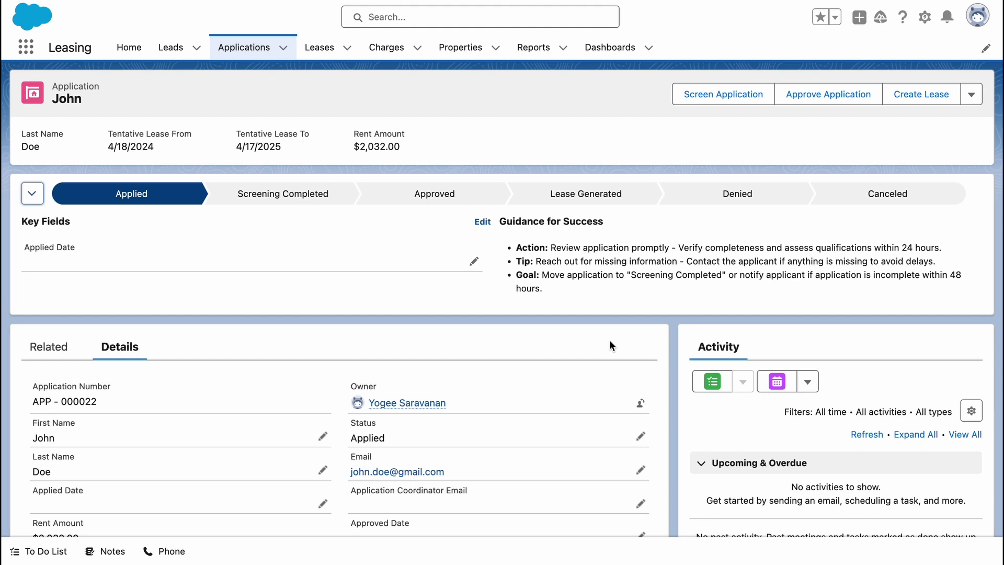
Step: Record screening for John Doe: income 32,432 from Job, TMI > 3X Rent true, Screening Completed, and save
{"action": "left_click", "coordinate": [729, 96]}
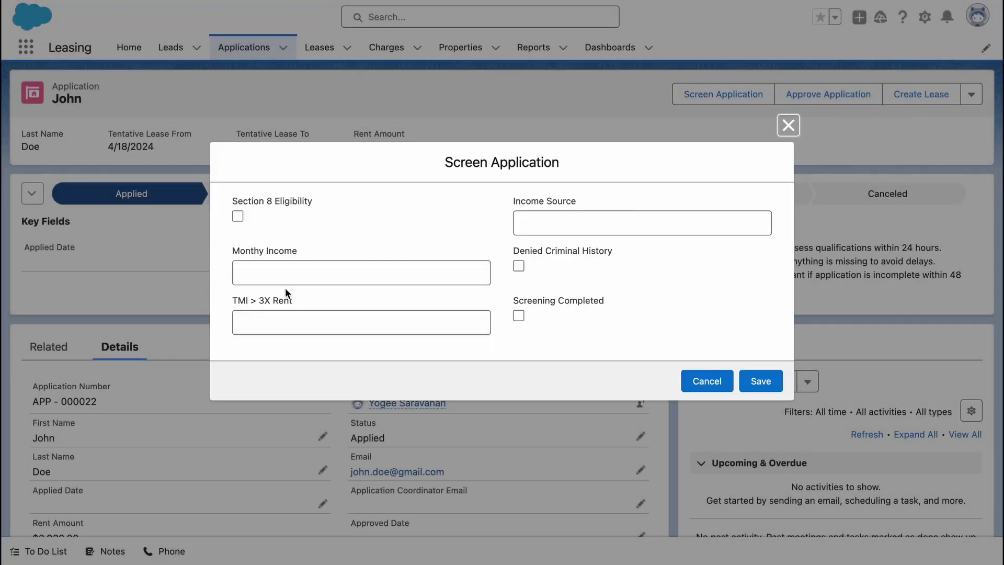
{"action": "left_click", "coordinate": [293, 274]}
{"action": "type", "text": "324,323.00"}
{"action": "key", "text": "ctrl+a"}
{"action": "type", "text": "32432"}
{"action": "left_click", "coordinate": [319, 322]}
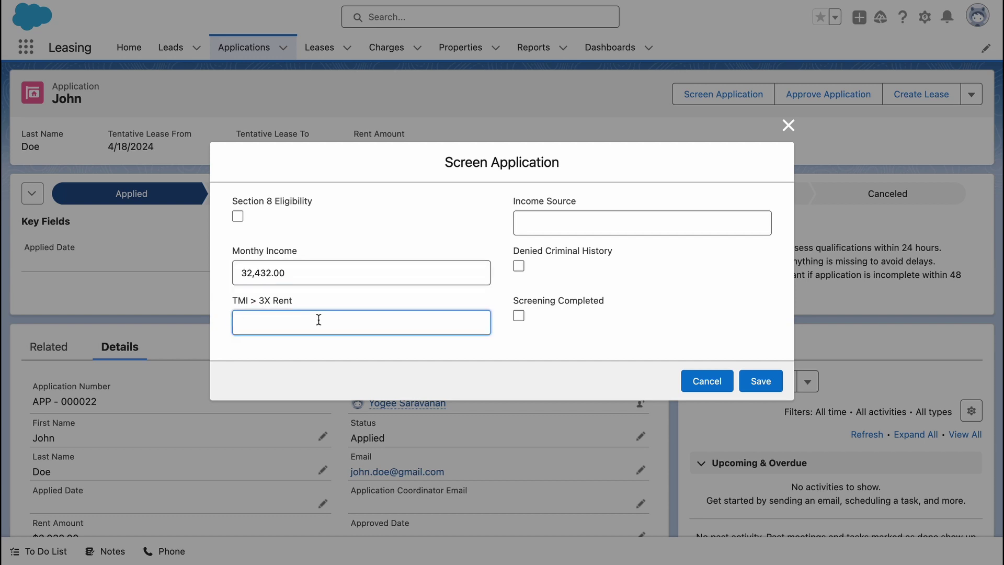
{"action": "type", "text": "true"}
{"action": "left_click", "coordinate": [518, 316]}
{"action": "left_click", "coordinate": [523, 225]}
{"action": "type", "text": "Job"}
{"action": "left_click", "coordinate": [761, 380]}
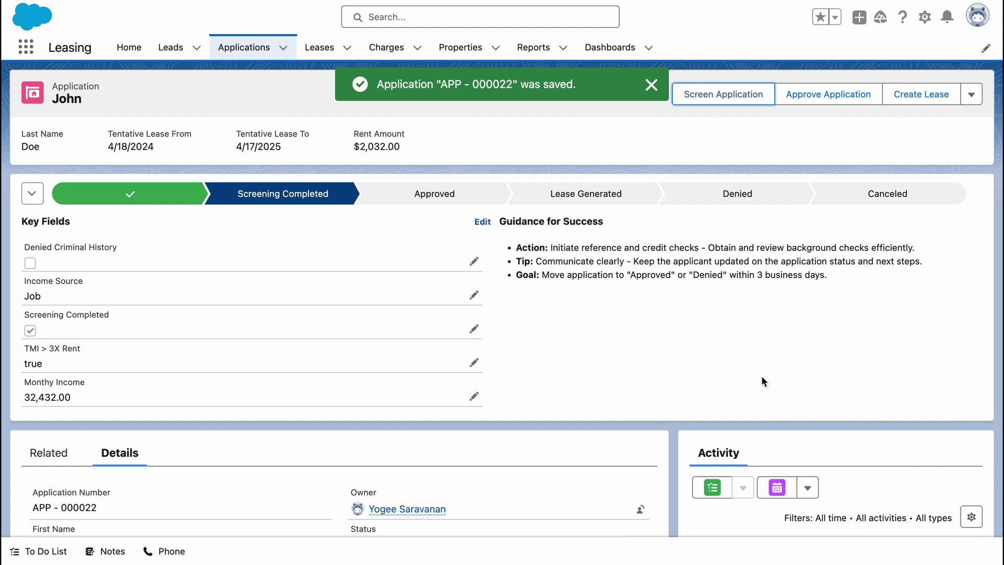
Step: Approve the application, setting status Approved with Approved Date 4/17/2024
{"action": "left_click", "coordinate": [852, 106]}
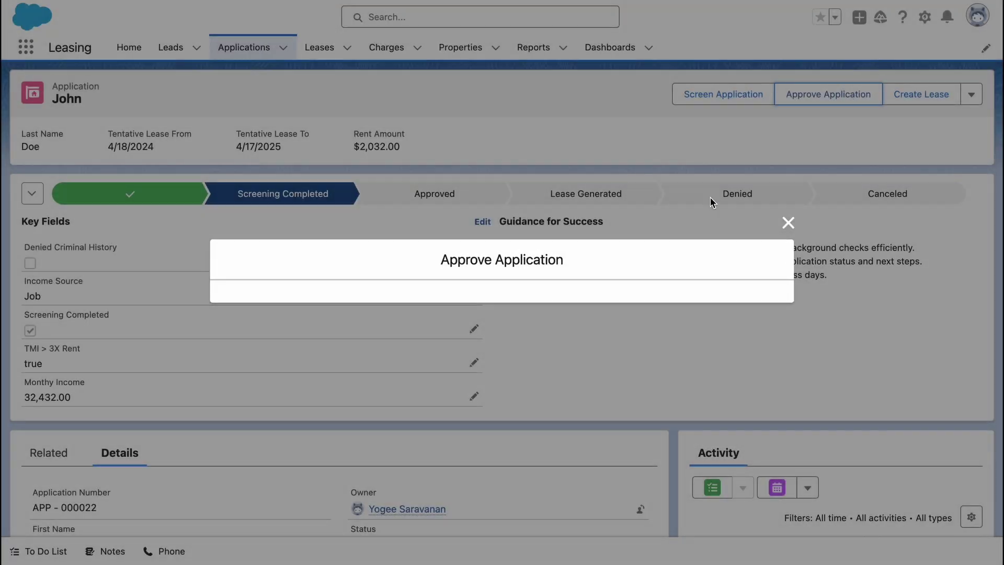
{"action": "left_click", "coordinate": [760, 331]}
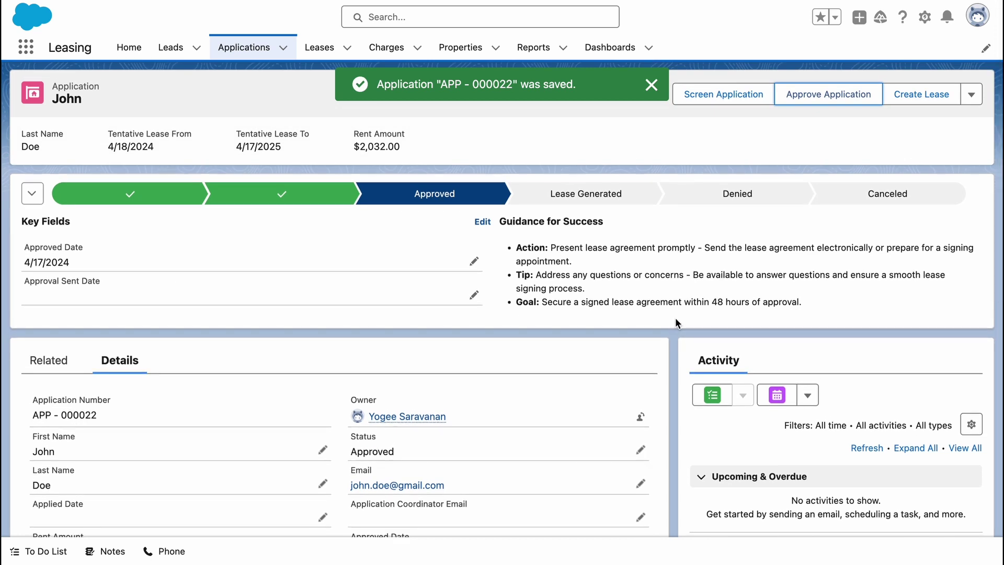
Step: Create a lease from the application for 4/18/2024–4/17/2025 at $2,032, reaching Lease Generated
{"action": "left_click", "coordinate": [896, 105]}
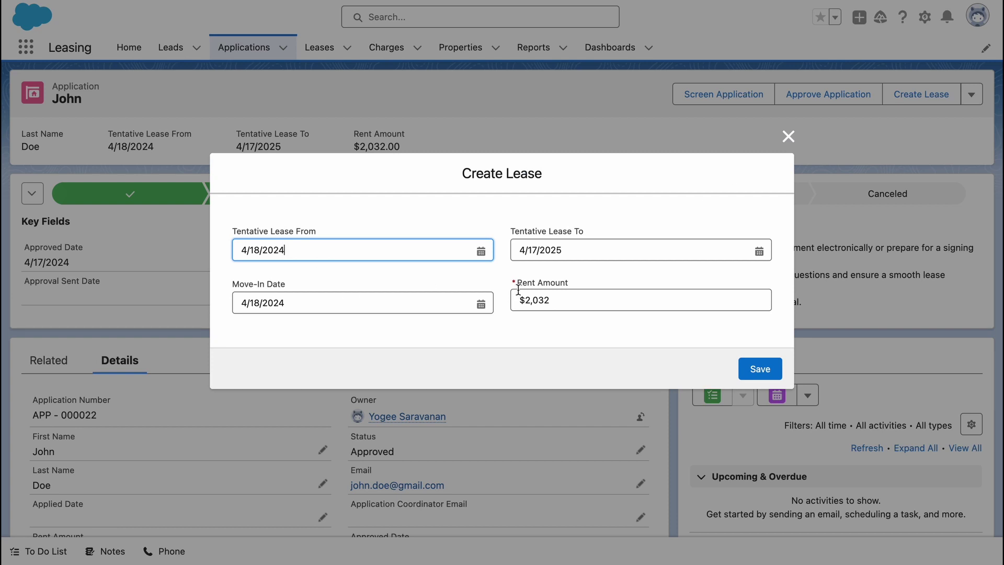
{"action": "left_click", "coordinate": [755, 375]}
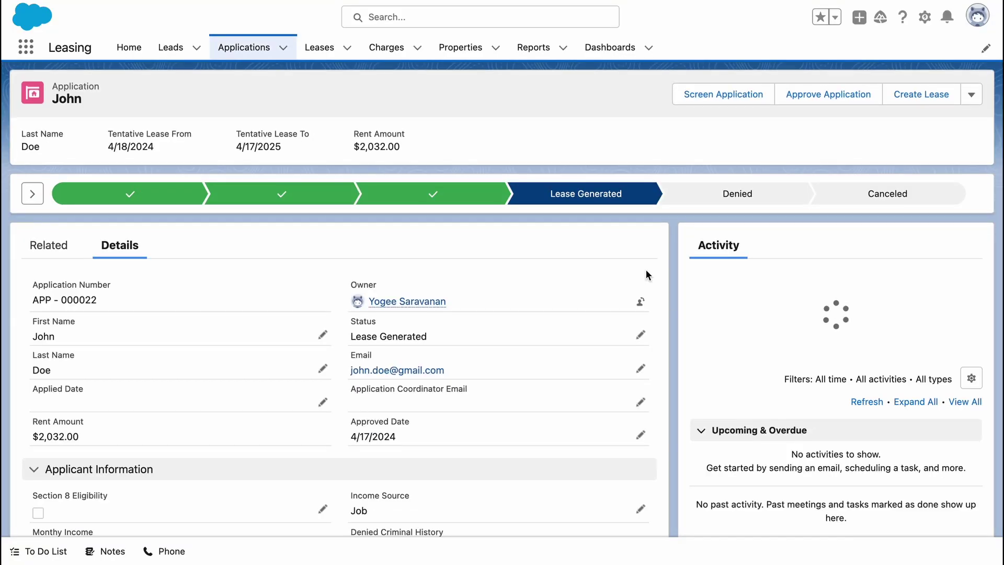
{"action": "scroll", "coordinate": [659, 331], "scroll_direction": "down", "scroll_amount": 2}
{"action": "scroll", "coordinate": [667, 340], "scroll_direction": "down", "scroll_amount": 2}
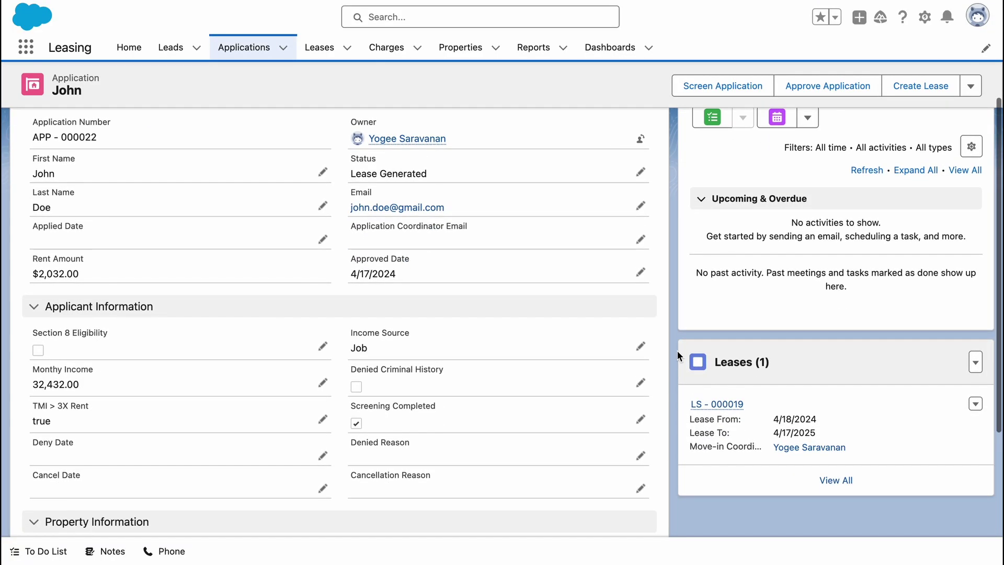
Step: Open lease LS - 000019 from the Leases related list
{"action": "left_click", "coordinate": [715, 406]}
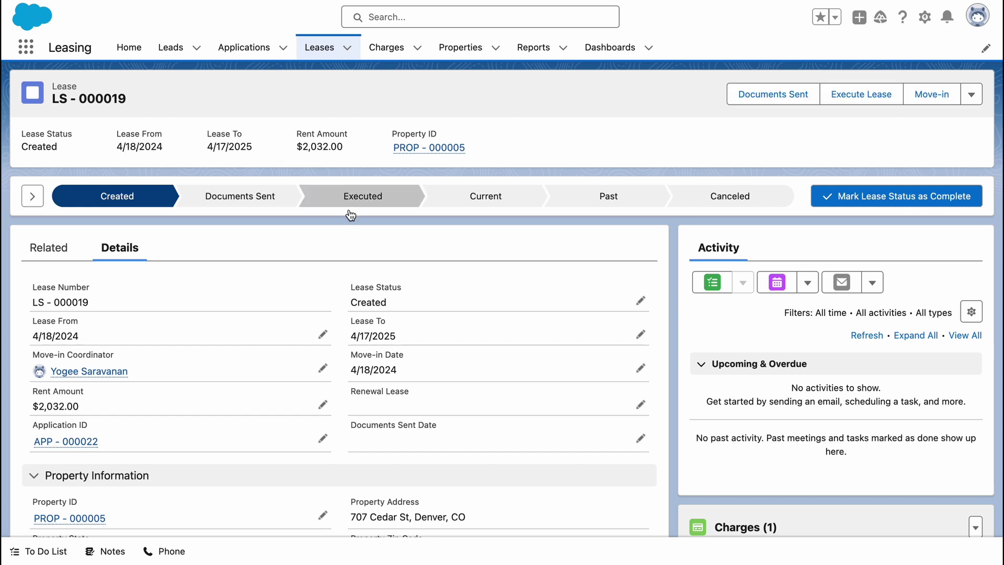
{"action": "scroll", "coordinate": [418, 299], "scroll_direction": "down", "scroll_amount": 3}
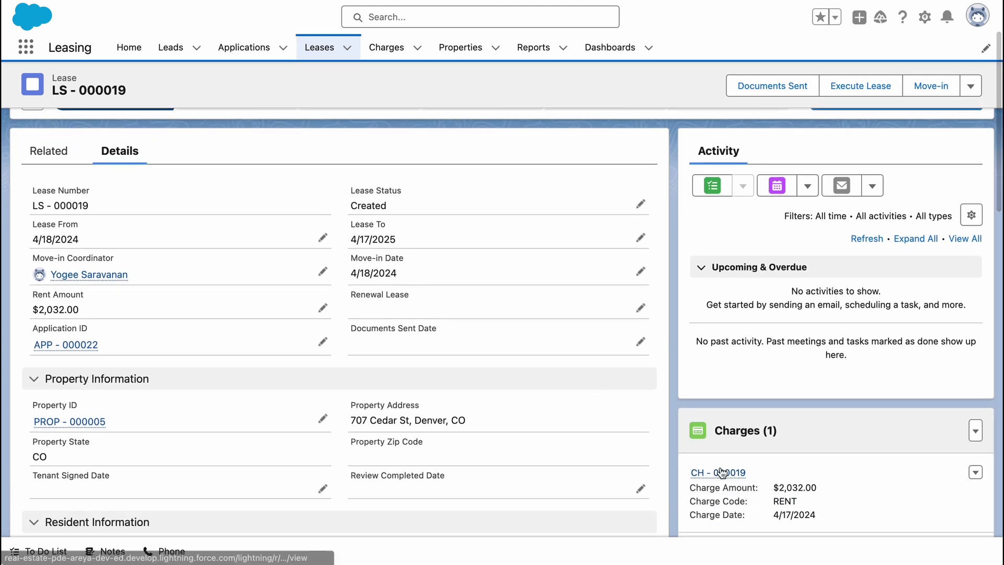
{"action": "scroll", "coordinate": [707, 470], "scroll_direction": "down", "scroll_amount": 1}
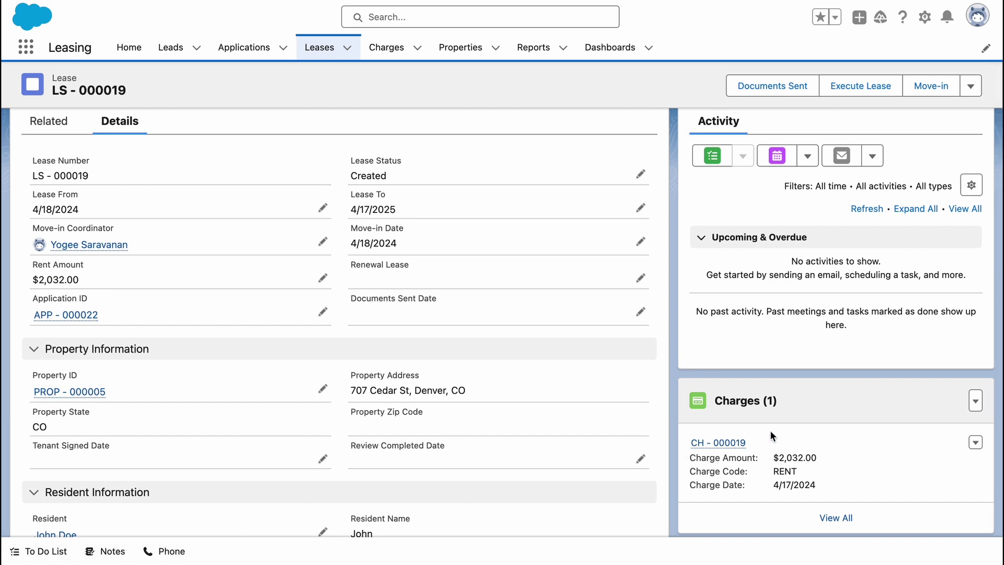
{"action": "scroll", "coordinate": [663, 453], "scroll_direction": "down", "scroll_amount": 2}
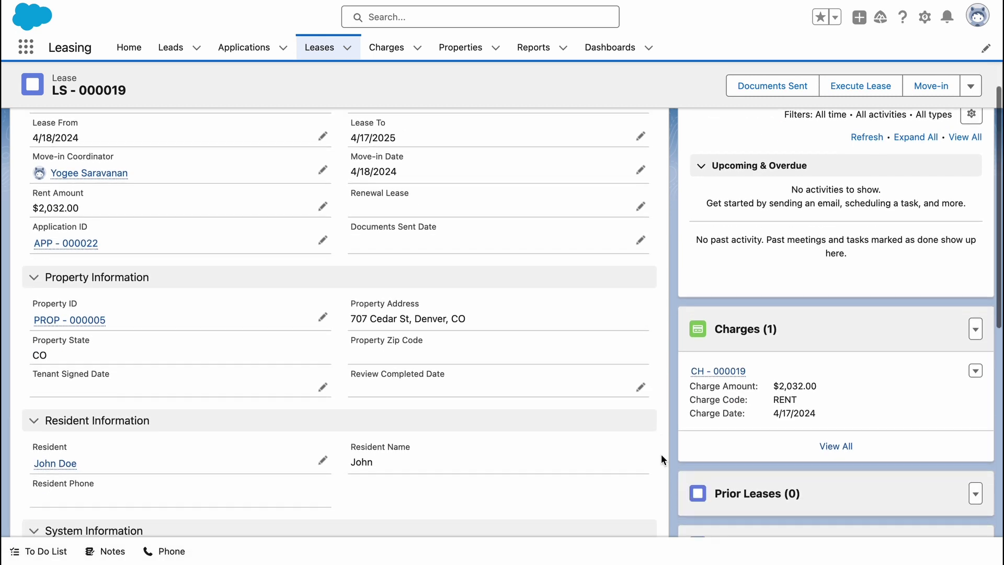
{"action": "scroll", "coordinate": [661, 454], "scroll_direction": "down", "scroll_amount": 2}
{"action": "scroll", "coordinate": [661, 455], "scroll_direction": "up", "scroll_amount": 5}
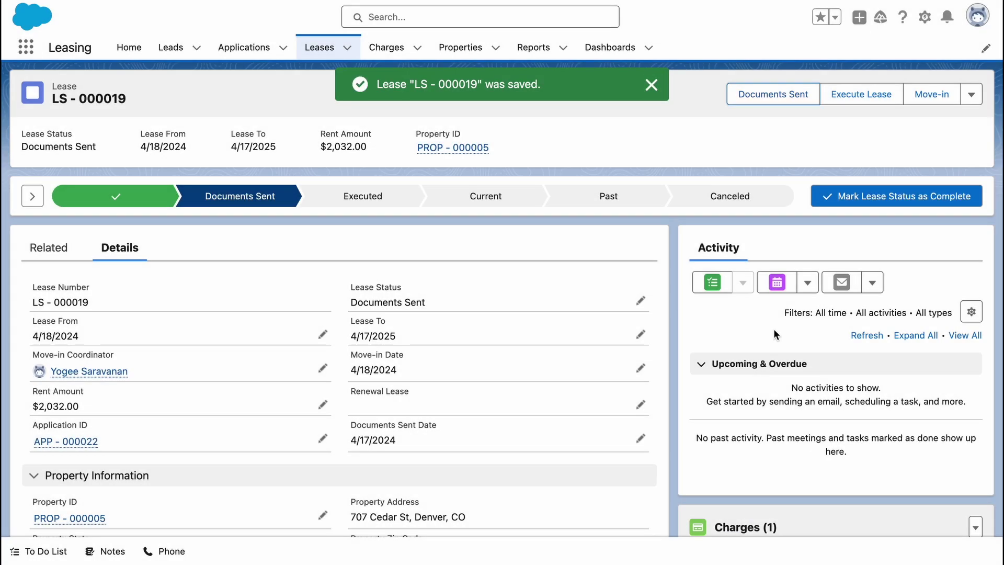
Step: Execute lease LS - 000019 and record the tenant move-in, making it Current
{"action": "left_click", "coordinate": [867, 97]}
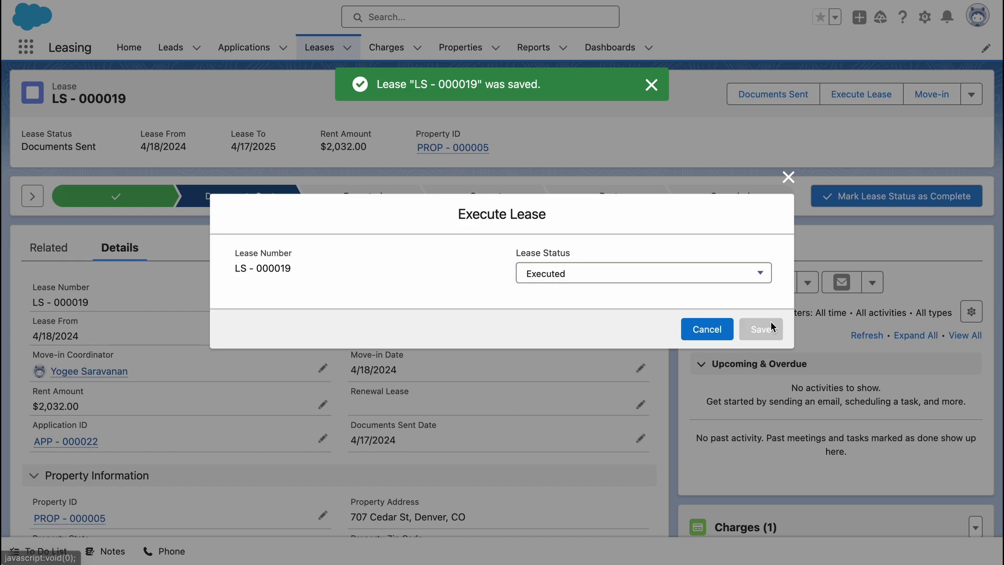
{"action": "left_click", "coordinate": [769, 326]}
{"action": "left_click", "coordinate": [931, 94]}
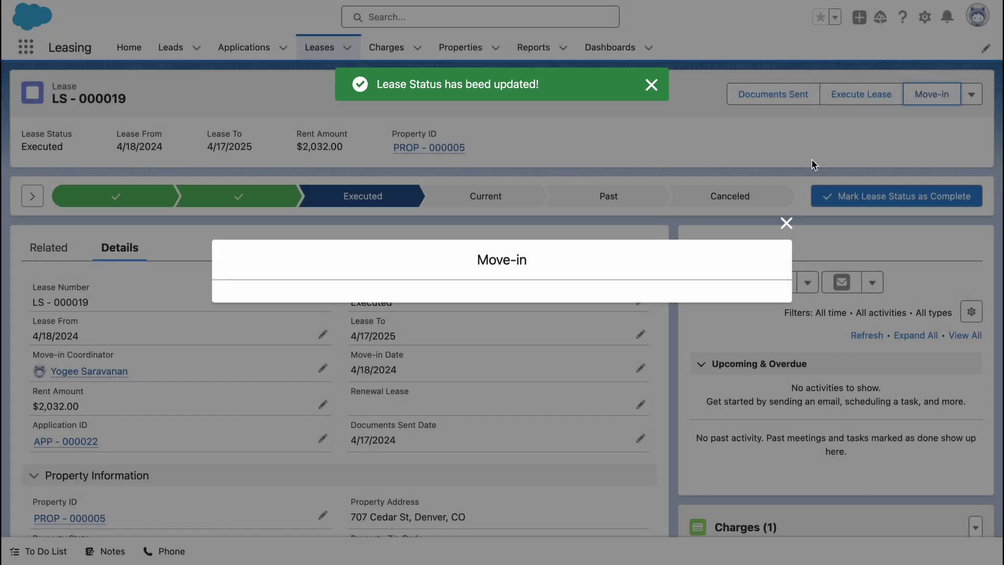
{"action": "left_click", "coordinate": [761, 364]}
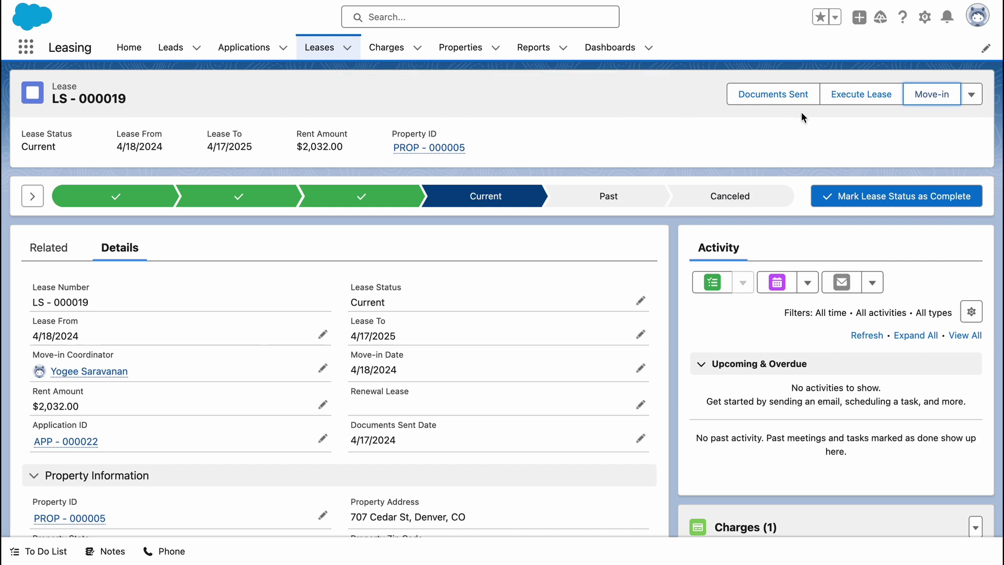
Step: Start renewing lease LS - 000019 with renewal start date May 15, 2024
{"action": "left_click", "coordinate": [972, 96]}
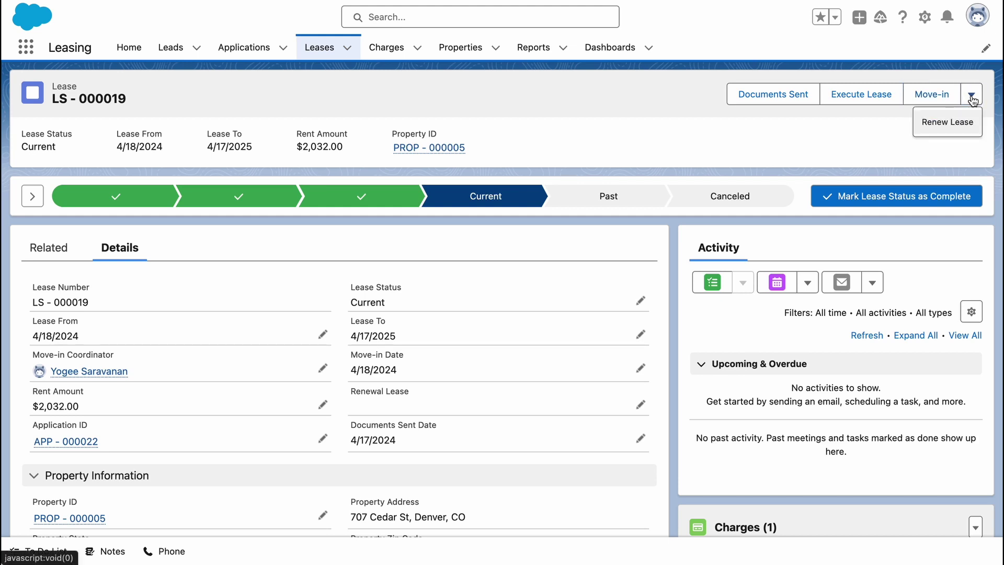
{"action": "left_click", "coordinate": [962, 133]}
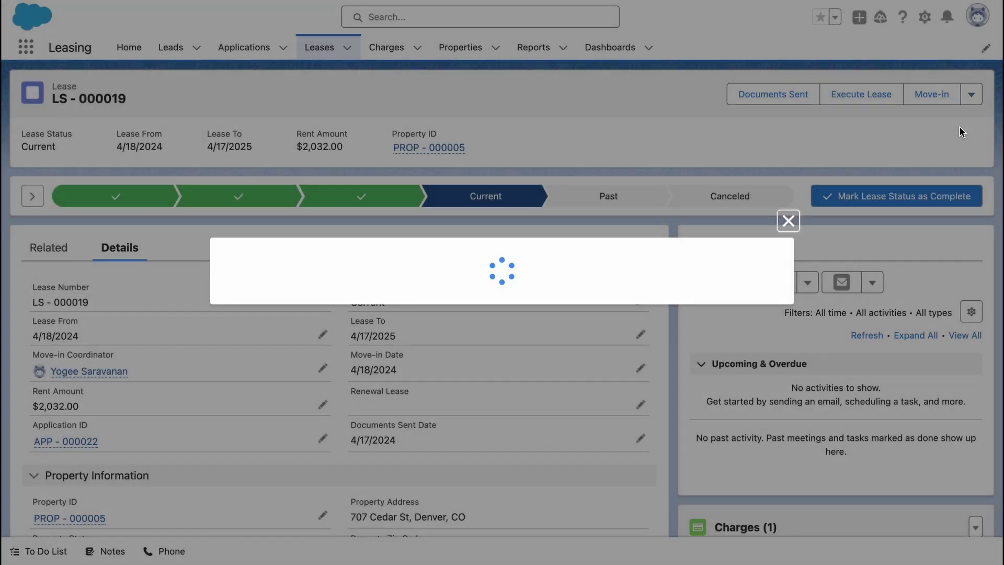
{"action": "left_click", "coordinate": [481, 250]}
{"action": "left_click", "coordinate": [432, 277]}
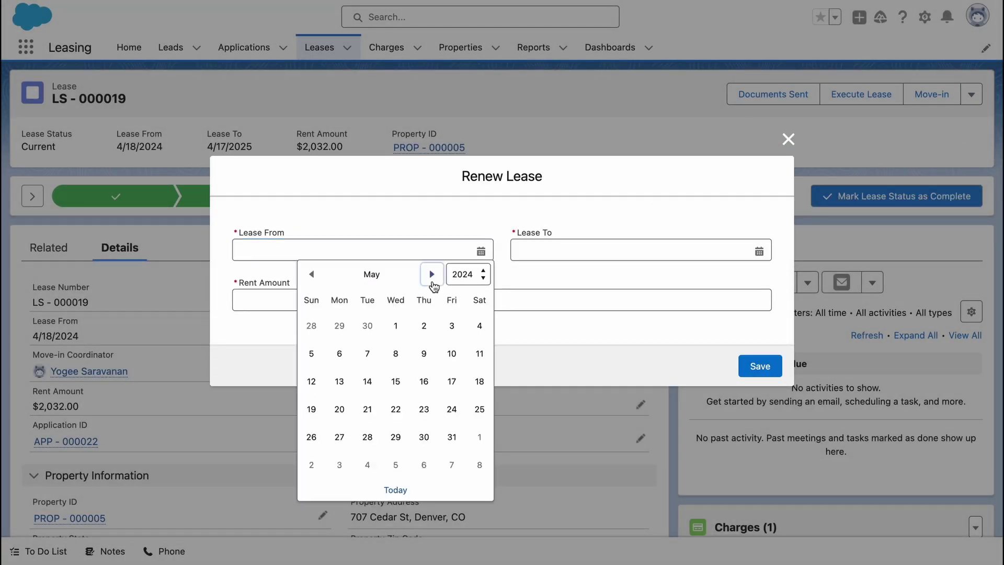
{"action": "left_click", "coordinate": [396, 383]}
Step: Set renewal end date May 22, 2025 and rent 2344, then save to create LS - 000020
{"action": "left_click", "coordinate": [725, 251]}
{"action": "left_click", "coordinate": [710, 277]}
{"action": "left_click", "coordinate": [741, 277]}
{"action": "left_click", "coordinate": [741, 307]}
{"action": "left_click", "coordinate": [701, 383]}
{"action": "left_click", "coordinate": [661, 300]}
{"action": "type", "text": "2344"}
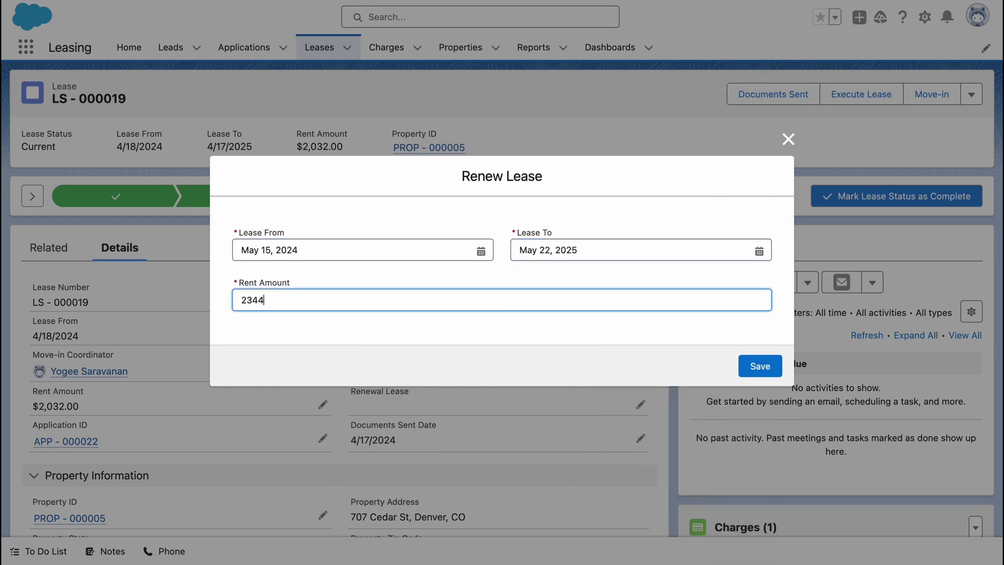
{"action": "left_click", "coordinate": [773, 365]}
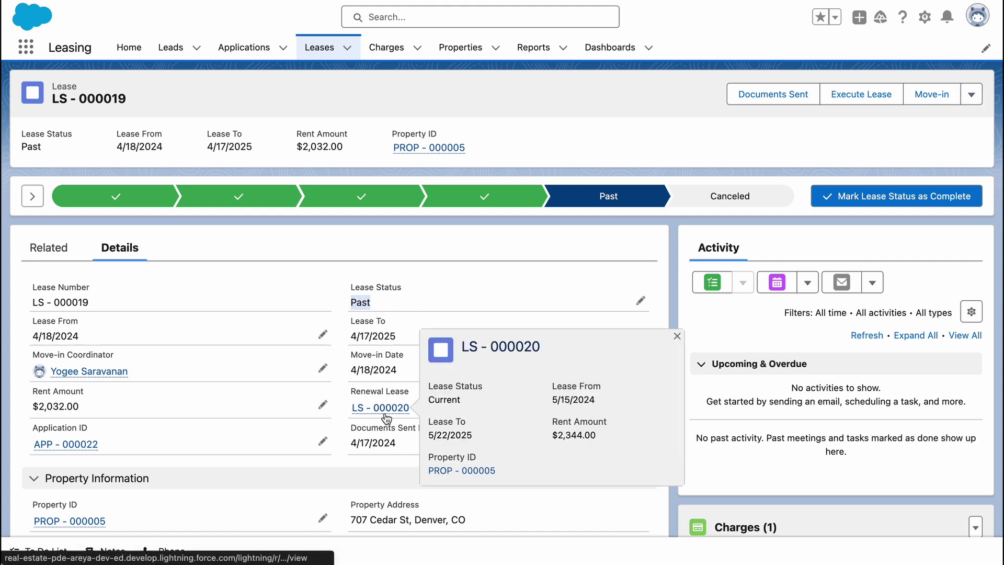
{"action": "mouse_move", "coordinate": [381, 408]}
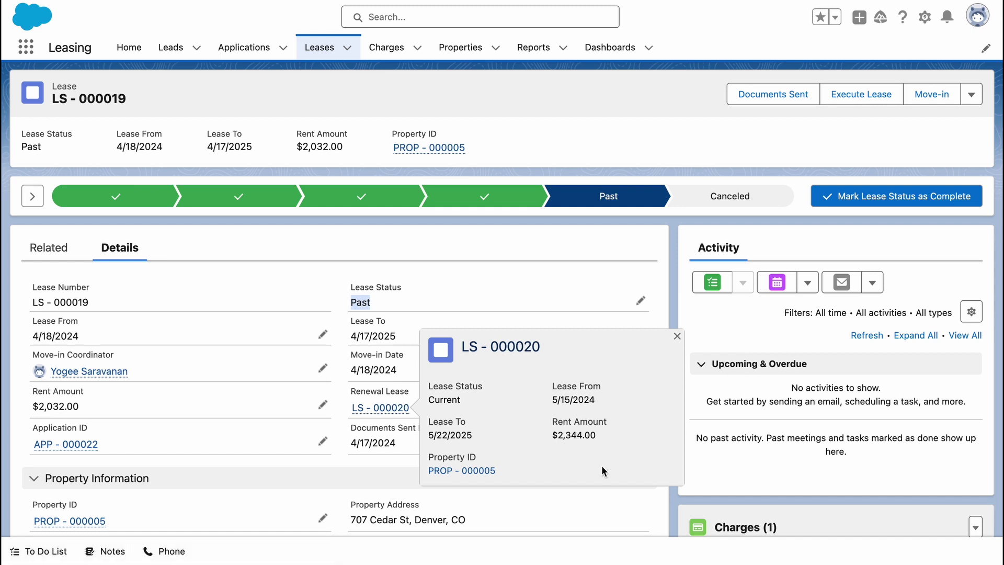
Step: Open the renewal lease LS - 000020 record from the Renewal Lease link
{"action": "left_click", "coordinate": [368, 408]}
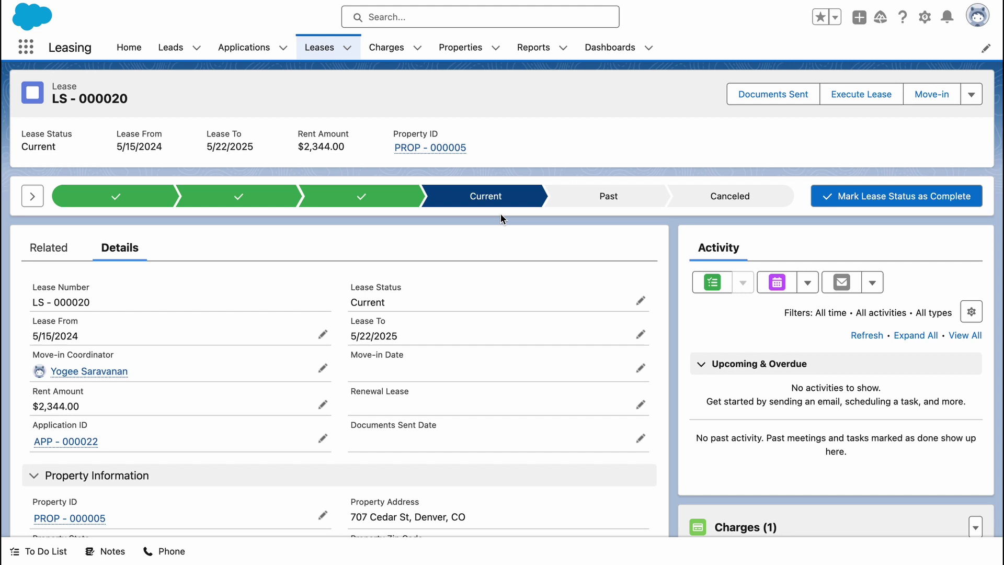
{"action": "scroll", "coordinate": [491, 368], "scroll_direction": "down", "scroll_amount": 3}
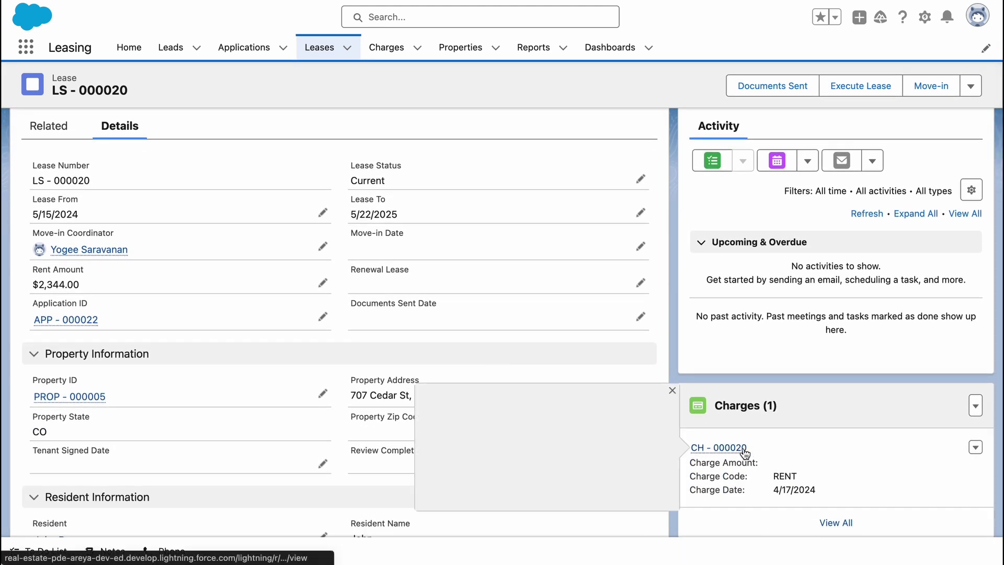
{"action": "scroll", "coordinate": [638, 297], "scroll_direction": "up", "scroll_amount": 3}
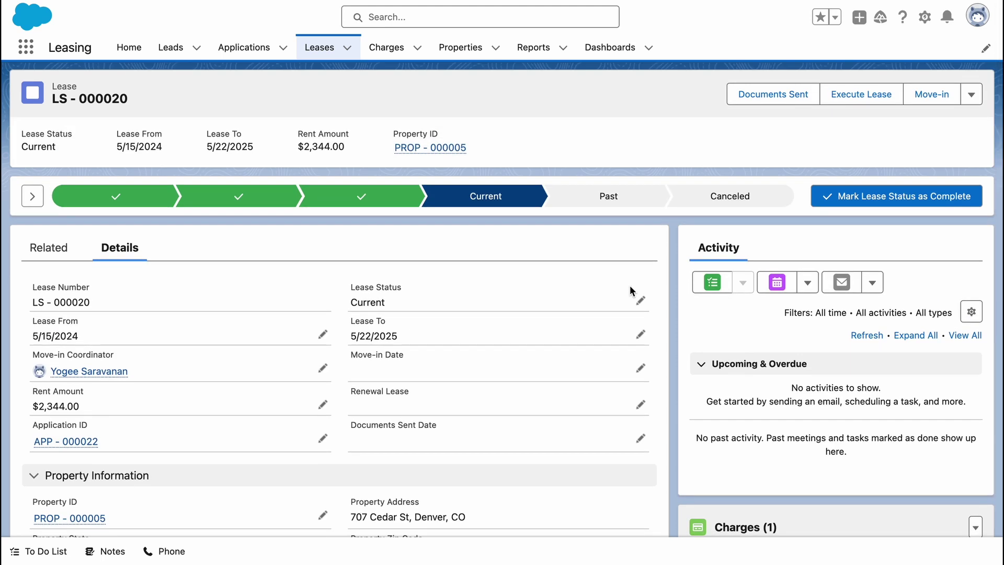